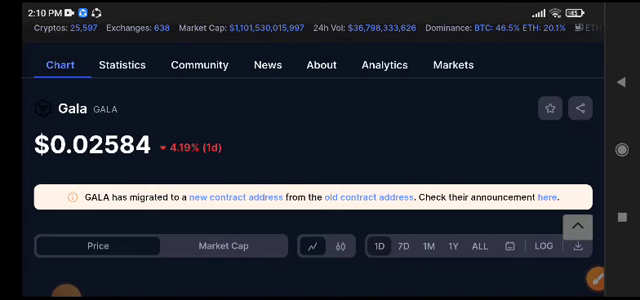
pyautogui.scroll(-1, 320, 150)
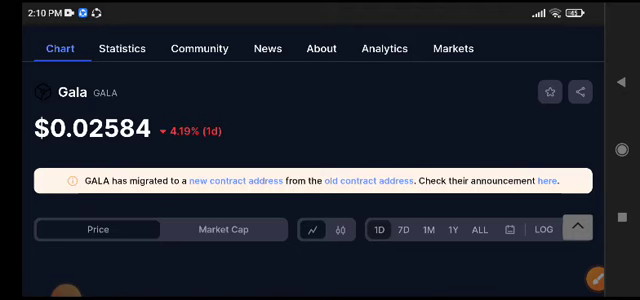
# Step: Circle the 4.19% daily price change in red with the freehand brush, then clear it
pyautogui.click(597, 279)
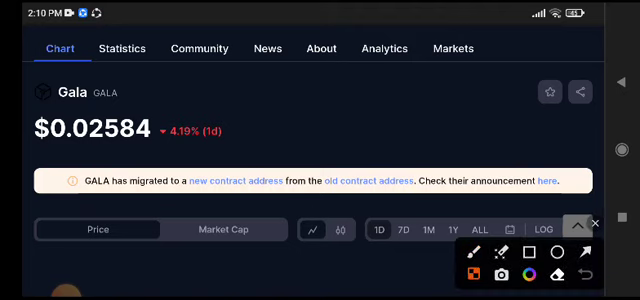
pyautogui.click(474, 251)
pyautogui.moveTo(204, 107); pyautogui.dragTo(230, 112)
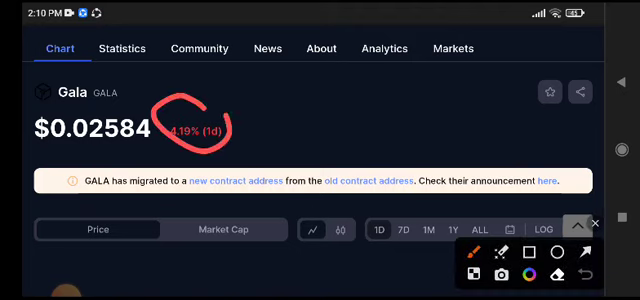
pyautogui.click(595, 222)
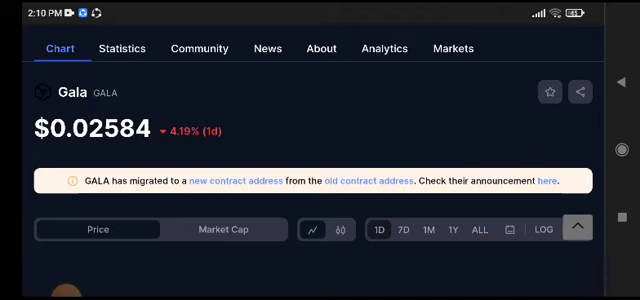
pyautogui.scroll(-3, 310, 150)
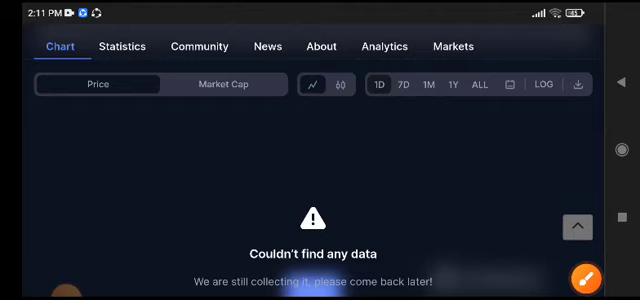
pyautogui.scroll(1, 310, 150)
pyautogui.scroll(2, 310, 150)
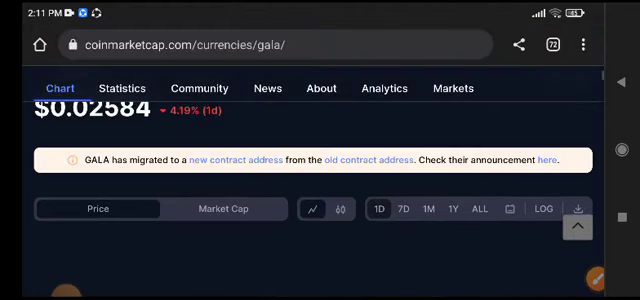
pyautogui.scroll(2, 310, 150)
pyautogui.scroll(-5, 310, 170)
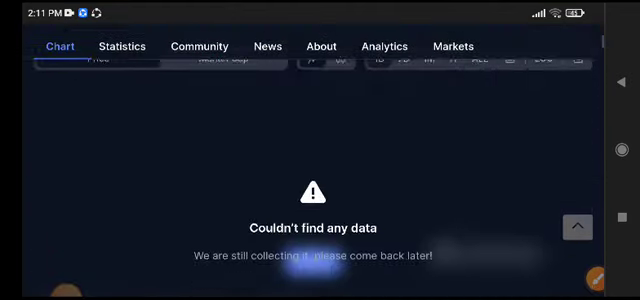
pyautogui.scroll(-5, 310, 170)
pyautogui.scroll(2, 310, 150)
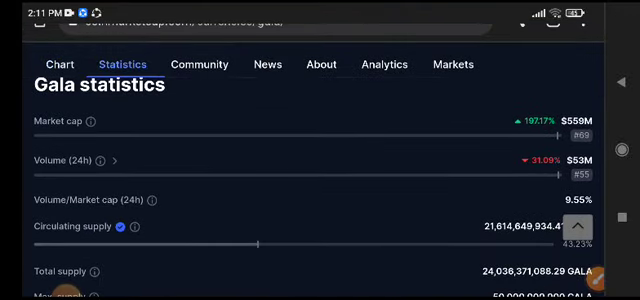
pyautogui.scroll(-1, 310, 150)
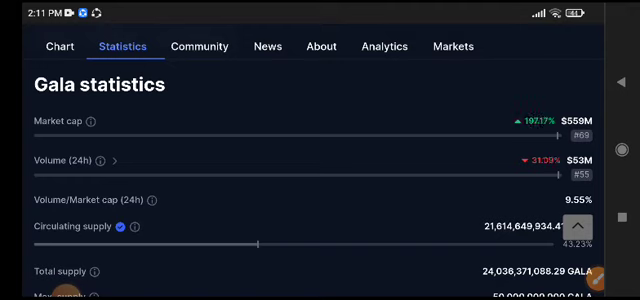
pyautogui.click(598, 276)
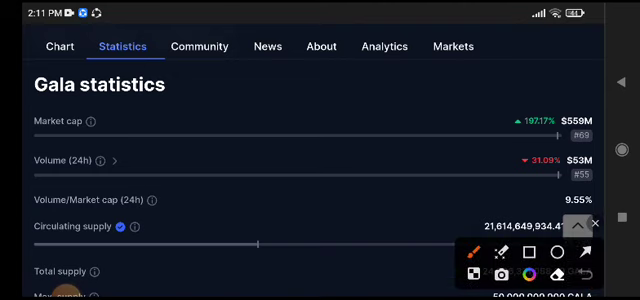
pyautogui.moveTo(486, 110)
pyautogui.mouseDown()
pyautogui.moveTo(553, 114)
pyautogui.moveTo(570, 128)
pyautogui.mouseUp()
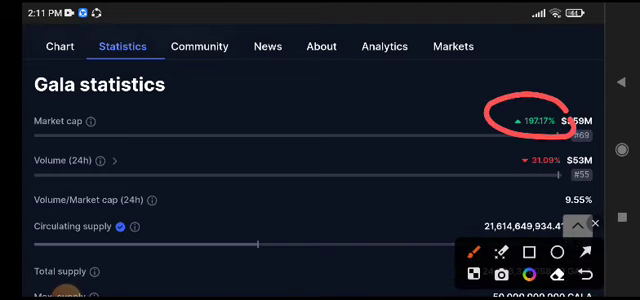
pyautogui.click(595, 223)
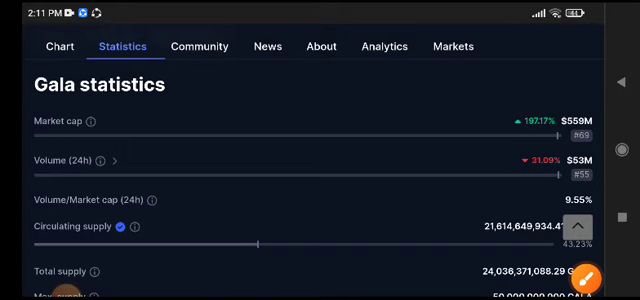
pyautogui.click(598, 276)
pyautogui.moveTo(540, 143)
pyautogui.mouseDown()
pyautogui.moveTo(550, 183)
pyautogui.moveTo(565, 148)
pyautogui.mouseUp()
pyautogui.click(595, 223)
pyautogui.scroll(-5, 320, 180)
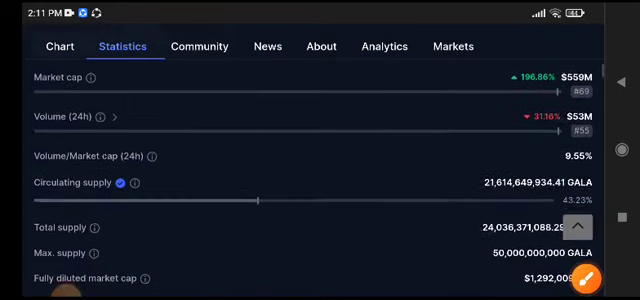